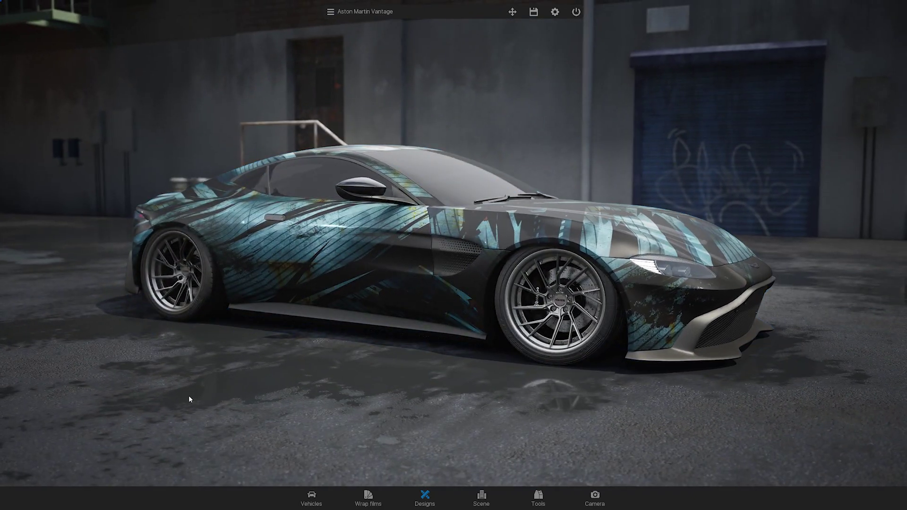
Orbit to a rear three-quarter view, then place and commit the car UV image.
left_click_drag(109, 385, 464, 381)
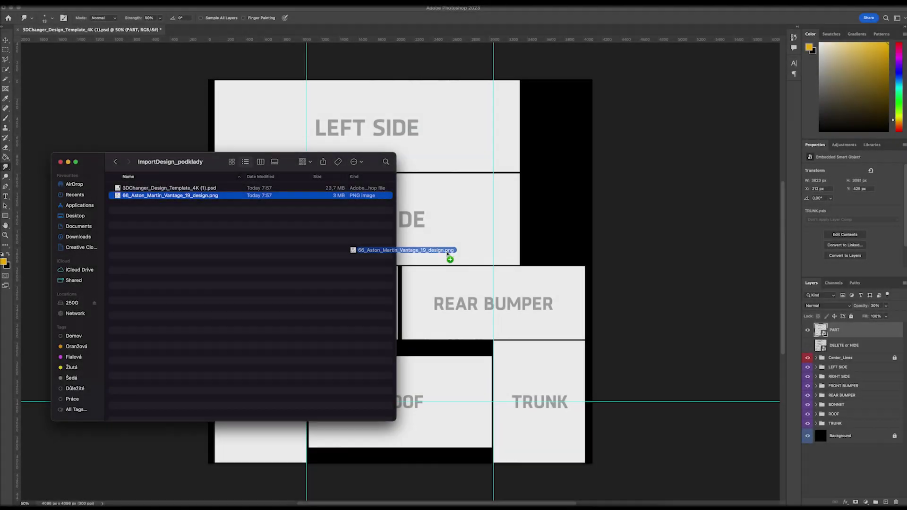
left_click_drag(449, 257, 506, 245)
key("Return")
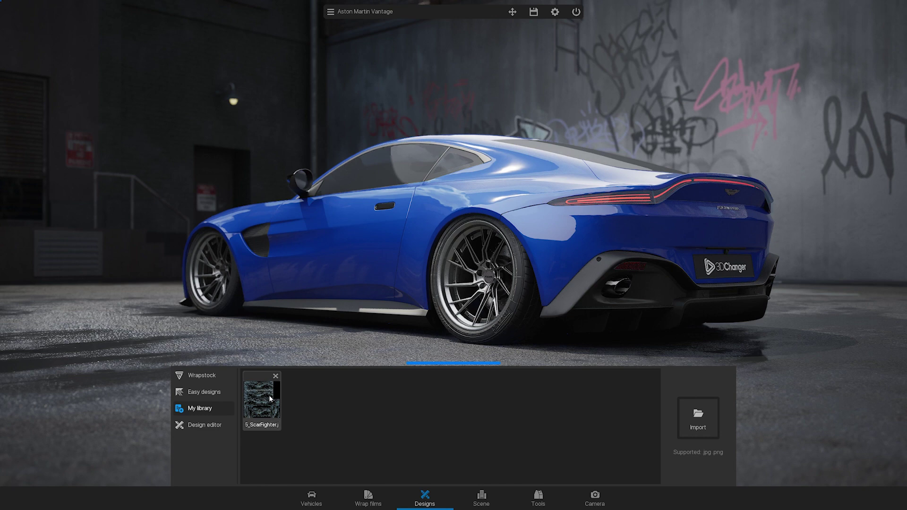
Try the ScarFighter, MintyCrystal and SomberTimes library wraps on the Vantage in turn.
left_click(269, 396)
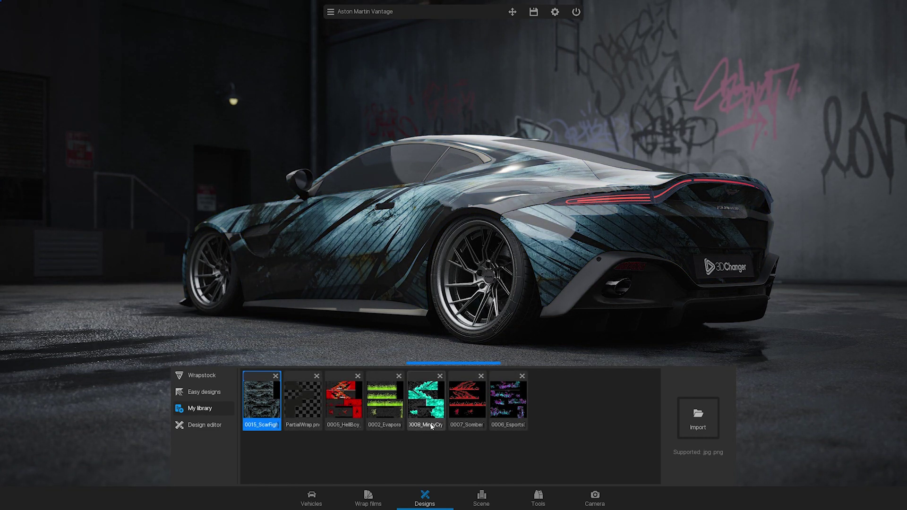
left_click(430, 418)
left_click(465, 412)
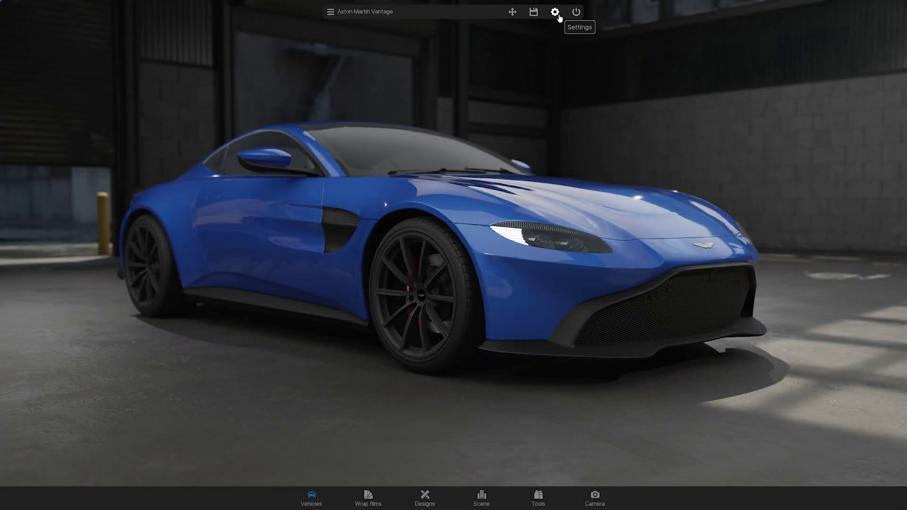
Go to Settings > Links, download the Design Template, and reach the 3DChanger downloads page.
left_click(558, 16)
left_click(375, 79)
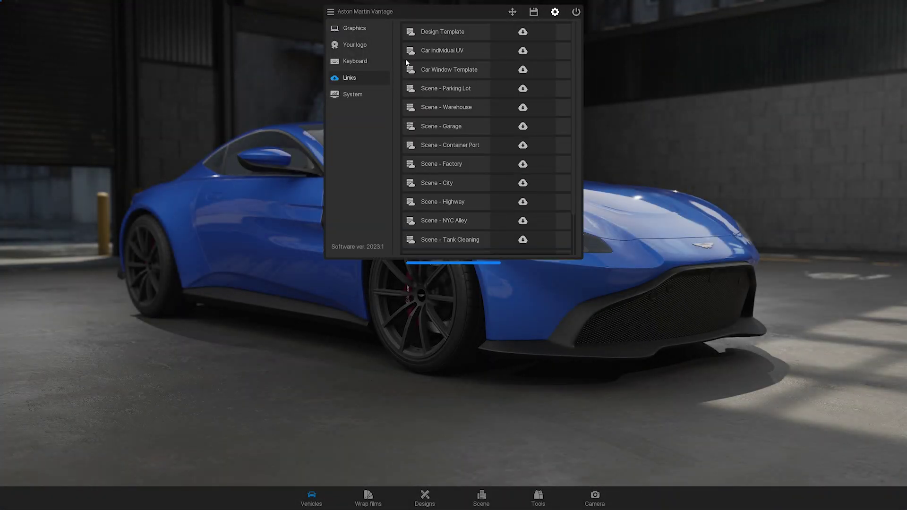
left_click(523, 32)
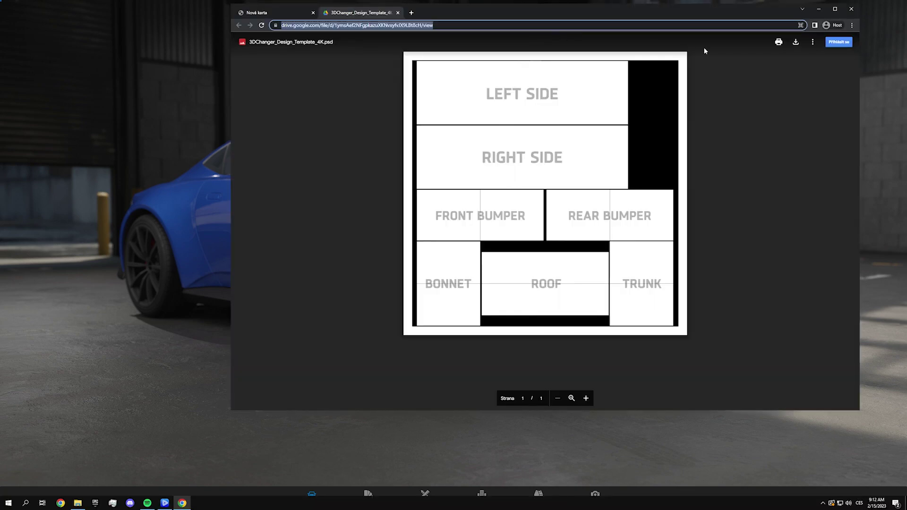
left_click(795, 42)
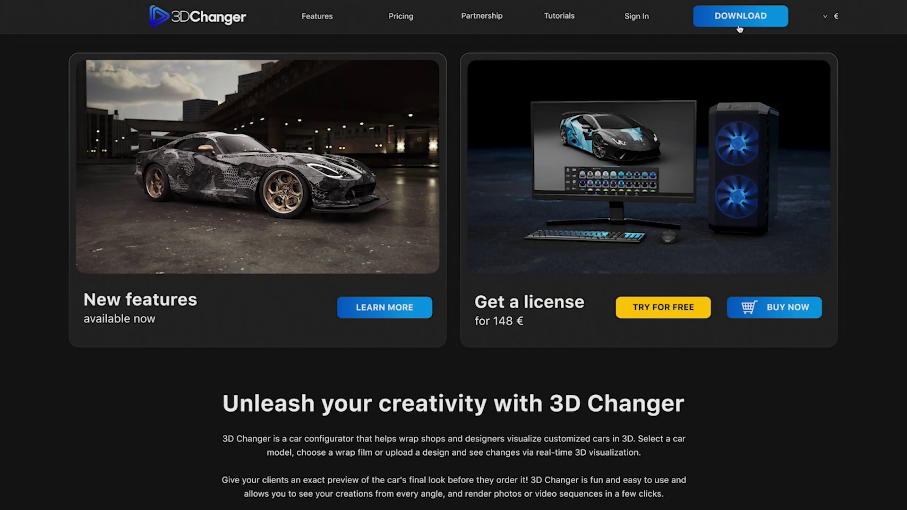
left_click(740, 19)
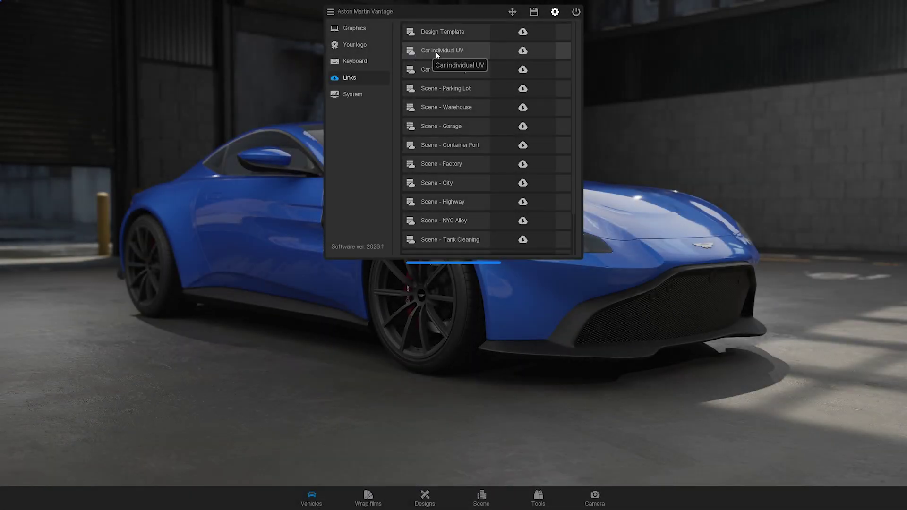
Open Individual_Templates_2023.1 > Aston_Martin_Vantage and download 66_Aston_Martin_Vantage_19_design.png.
left_click(523, 51)
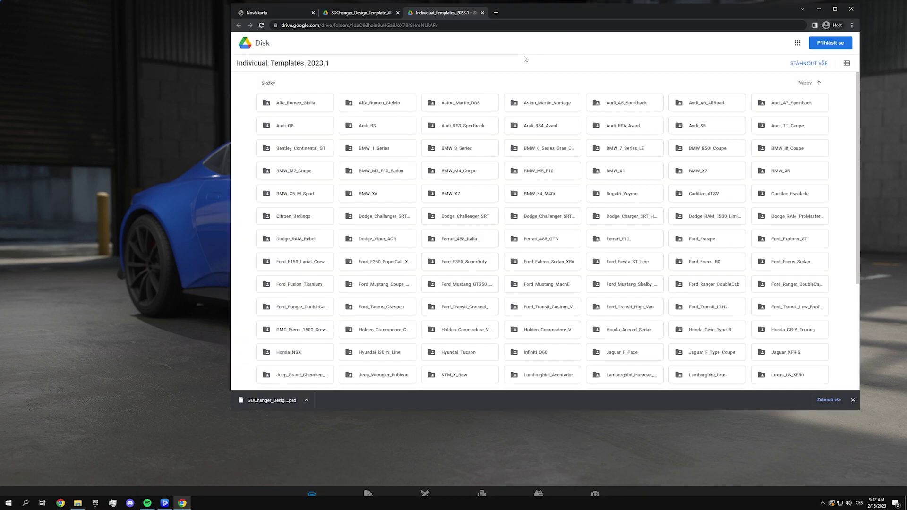
double_click(565, 108)
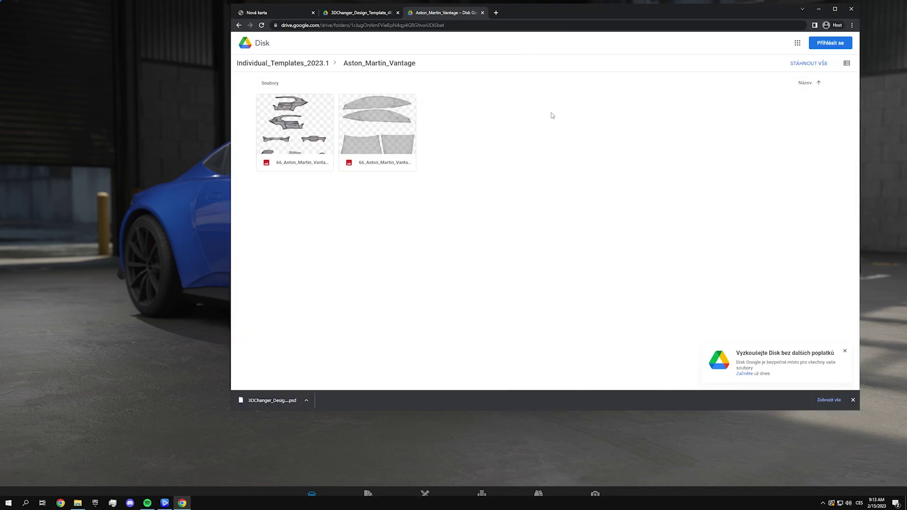
double_click(321, 146)
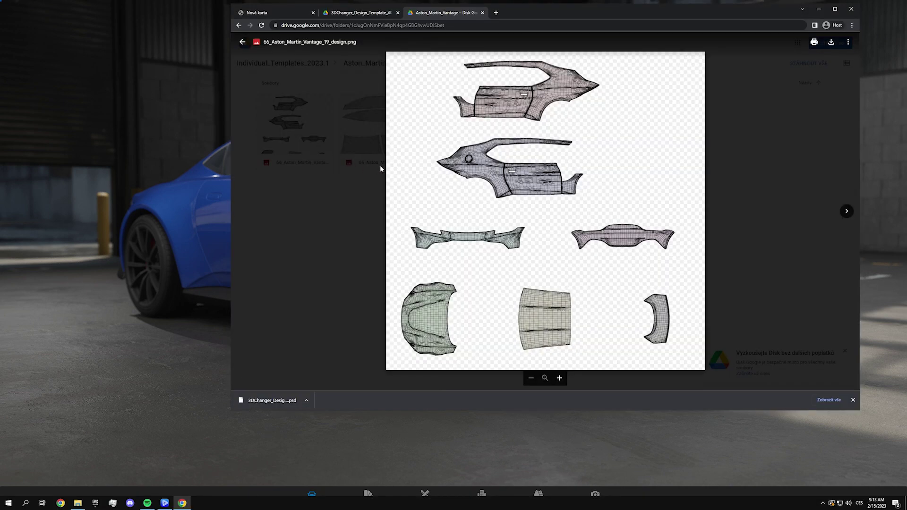
left_click(833, 43)
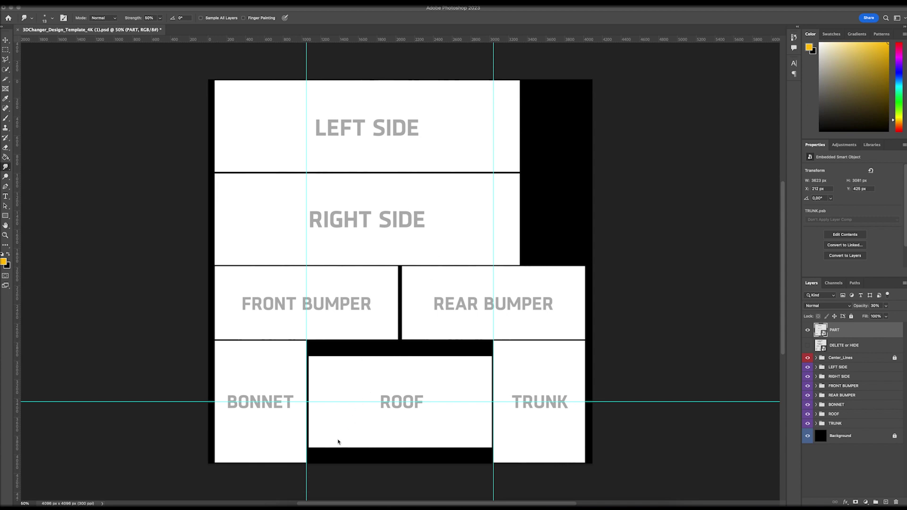
Place and commit the Aston Martin UV image on the design template.
left_click(290, 496)
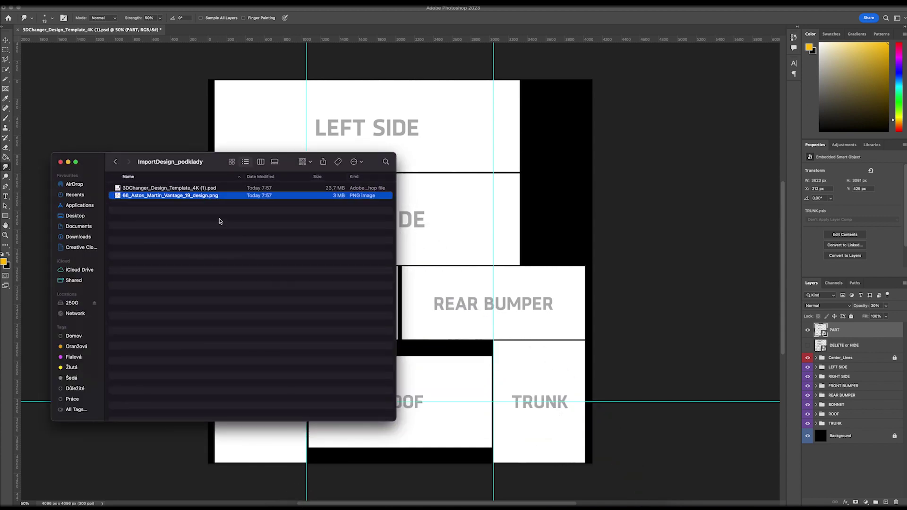
left_click_drag(210, 199, 505, 244)
key("Return")
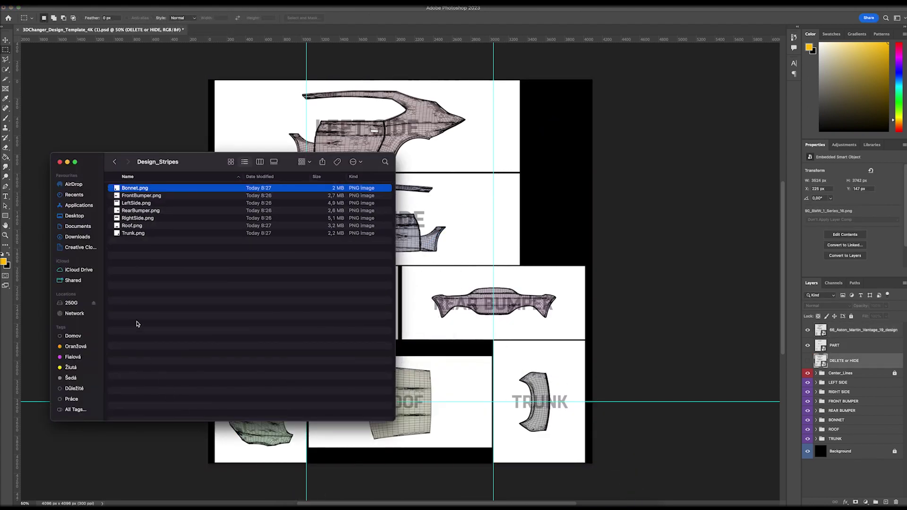
Place all seven striped part images, including roof and trunk, and hide the UV overlay layer.
left_click(129, 234, "shift")
left_click_drag(130, 234, 446, 320)
key("Return")
key("Return")
key("Return")
key("Return")
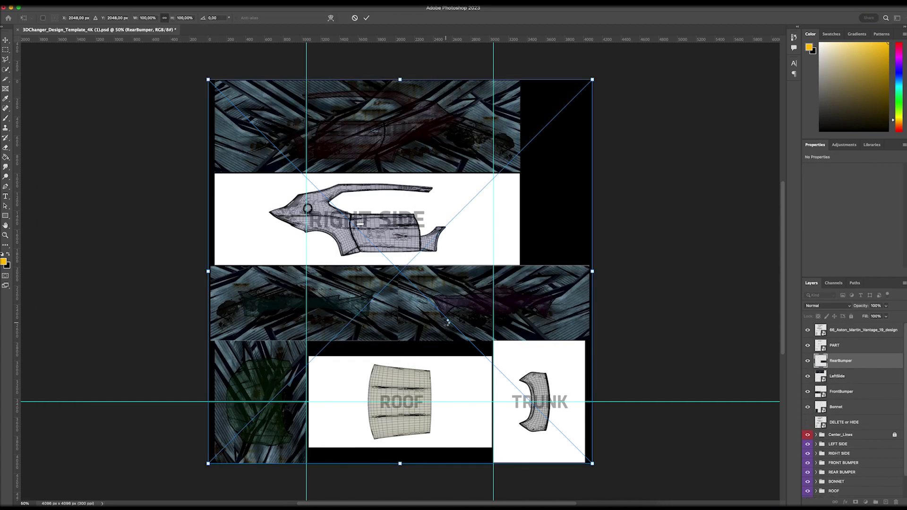
key("Return")
key("Return")
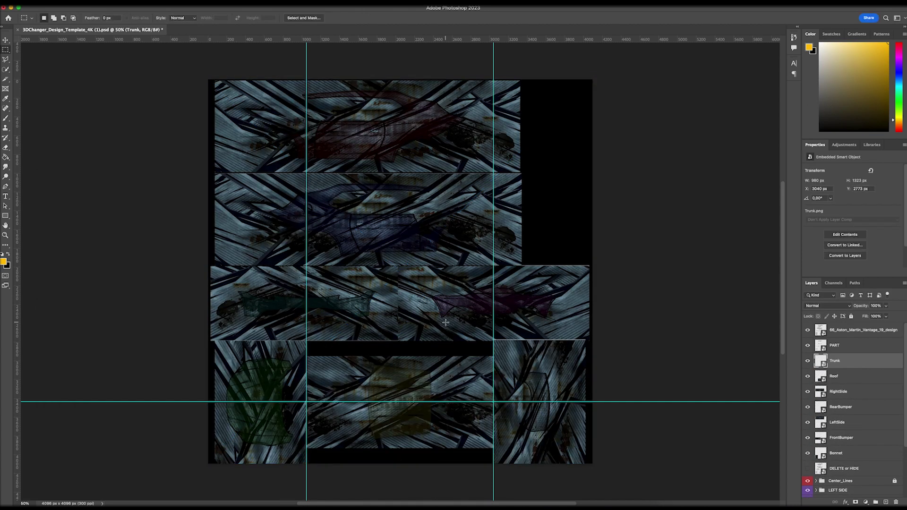
left_click(808, 331)
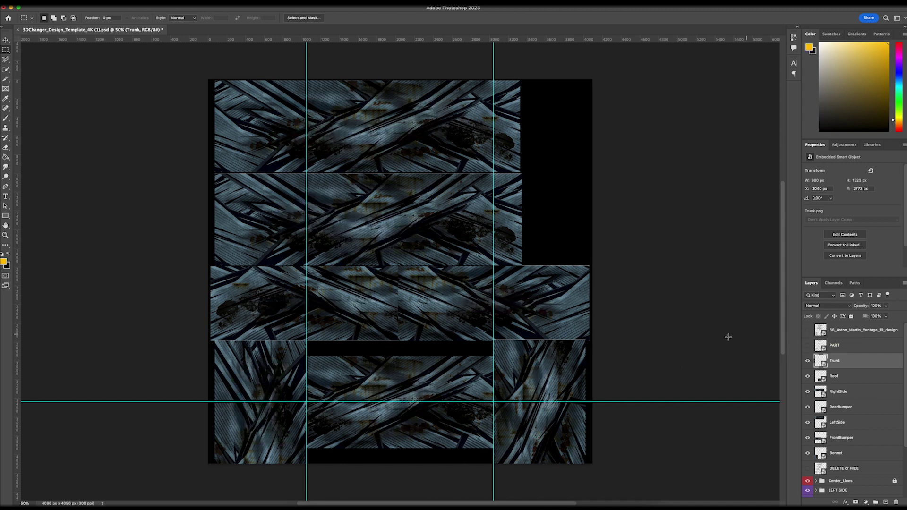
Export the filled template as a JPG at quality 7.
left_click(59, 3)
mouse_move(128, 119)
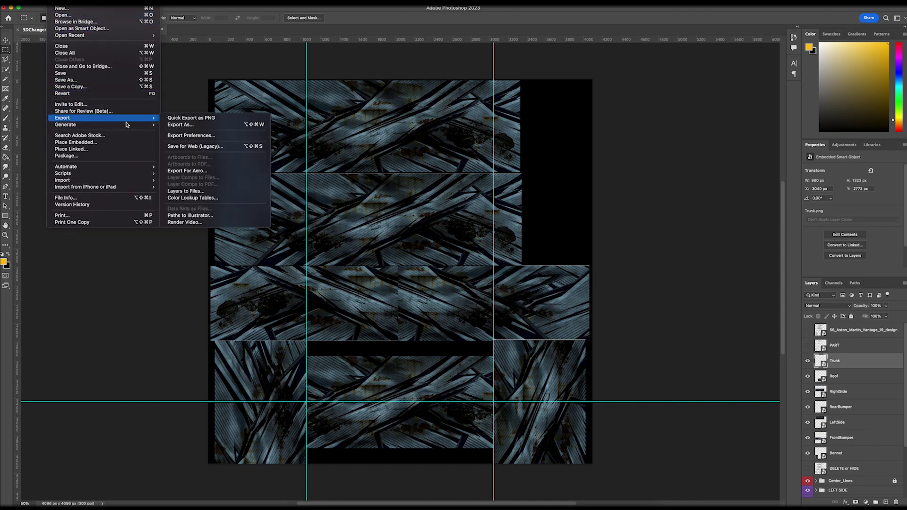
left_click(184, 125)
left_click_drag(670, 129, 679, 130)
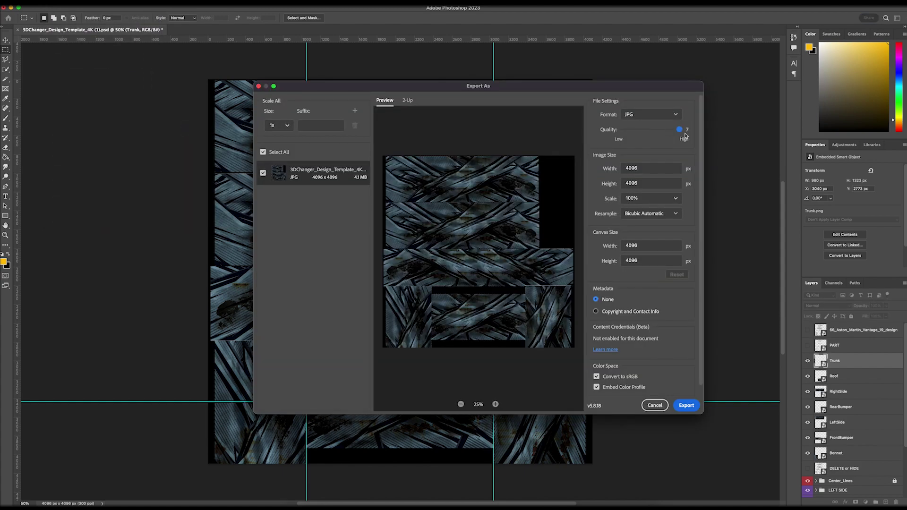
left_click(678, 115)
left_click(678, 147)
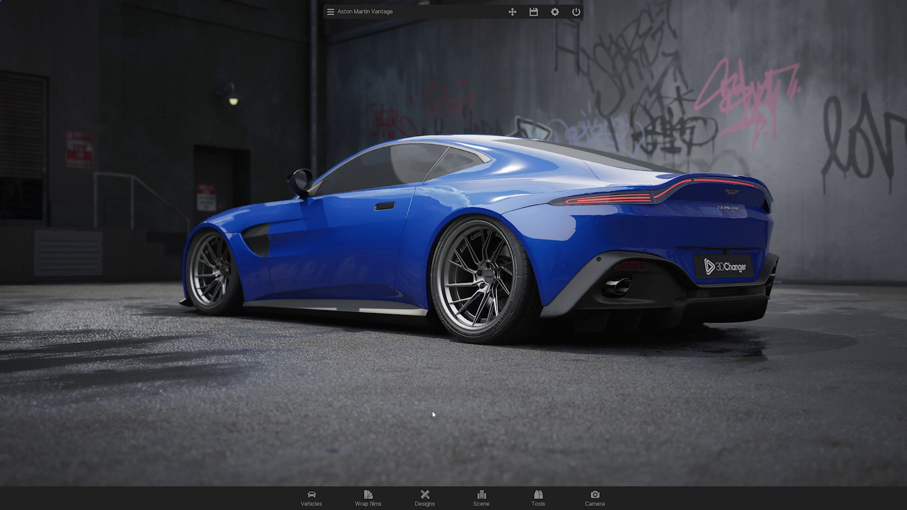
Import 0015_ScarFighter.jpg into My library and apply it to the blue Vantage.
left_click(427, 499)
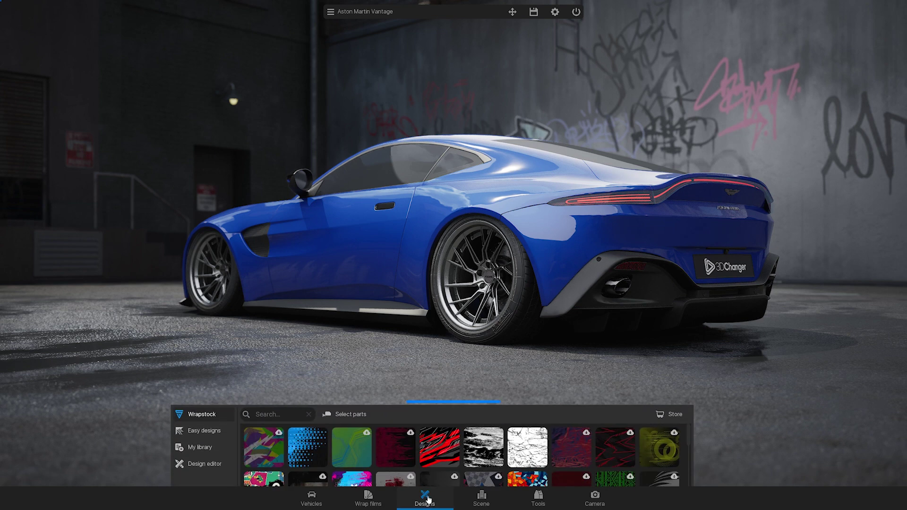
left_click(228, 413)
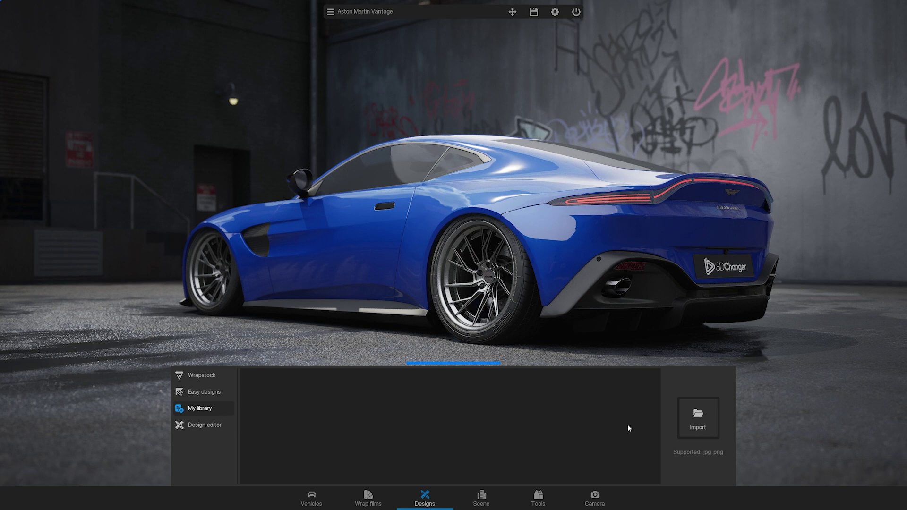
left_click(701, 429)
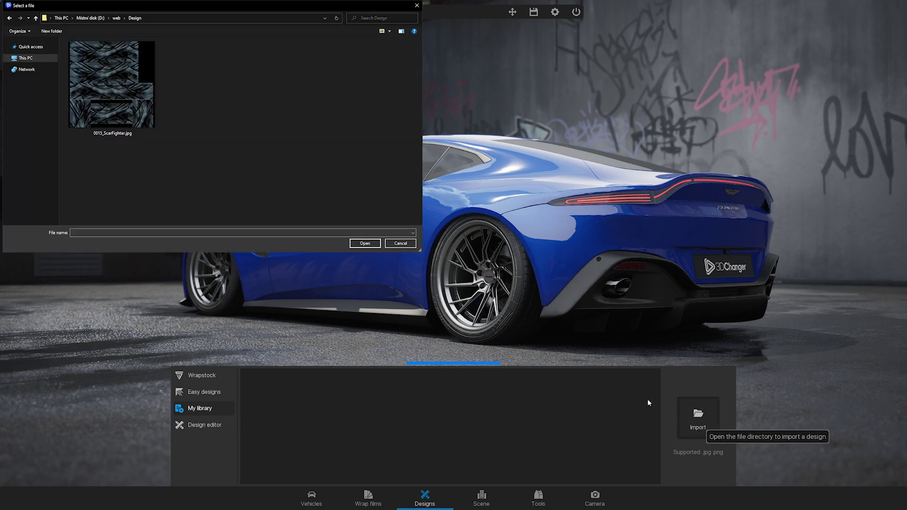
left_click(129, 122)
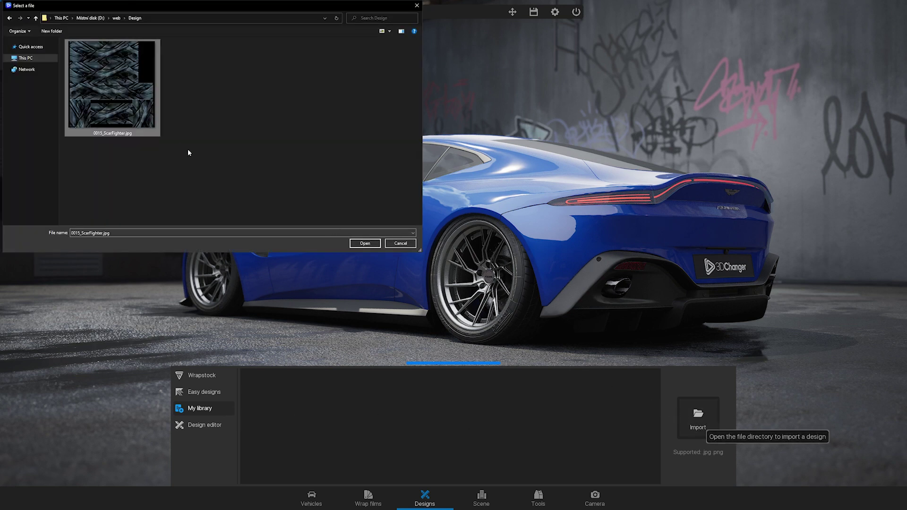
left_click(365, 243)
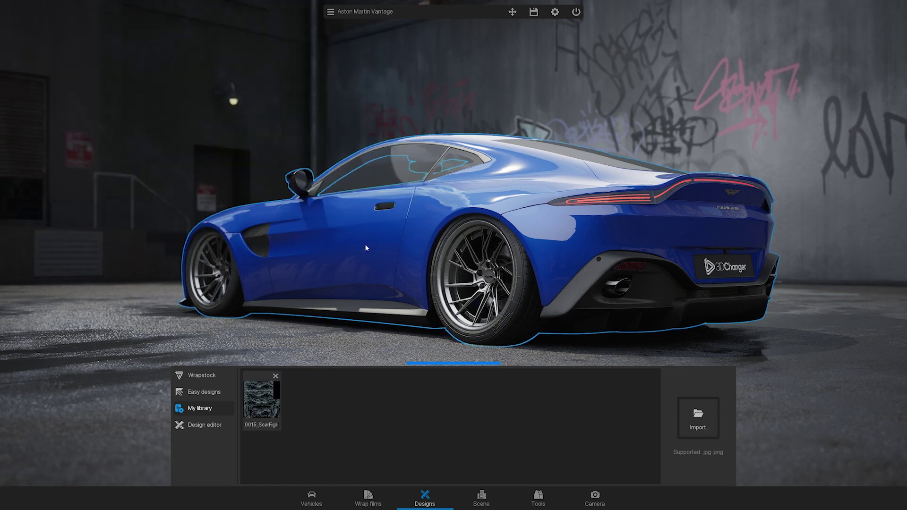
left_click(269, 397)
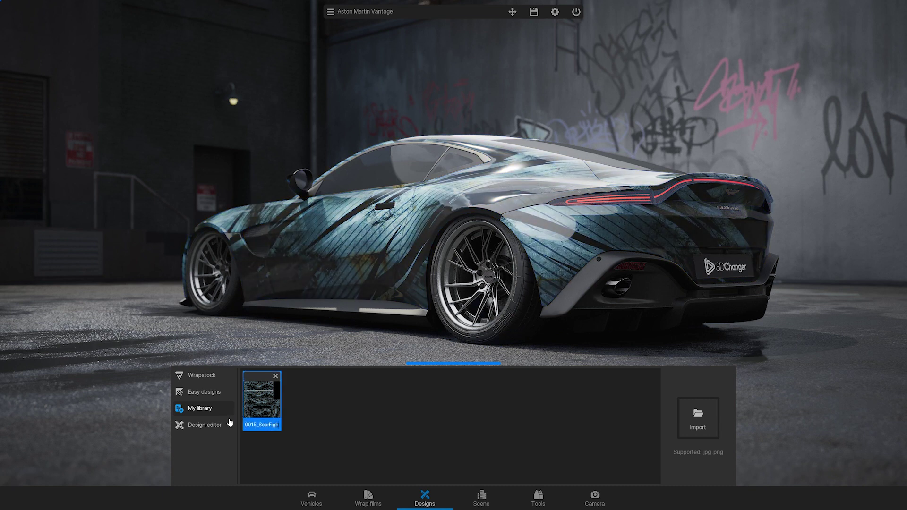
Set the ScarFighter wrap finish to Matte 0.43, Metallic 0.34 and ClearCoat 0.35.
left_click(208, 425)
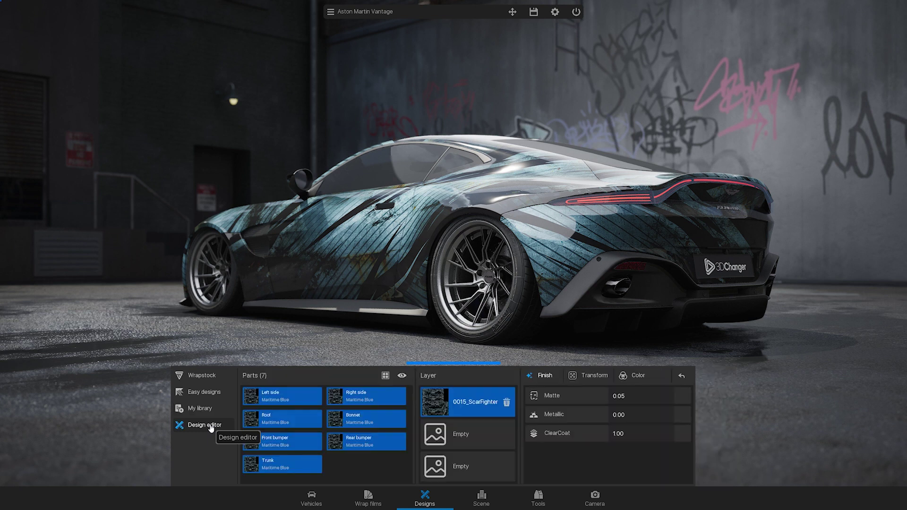
left_click(618, 397)
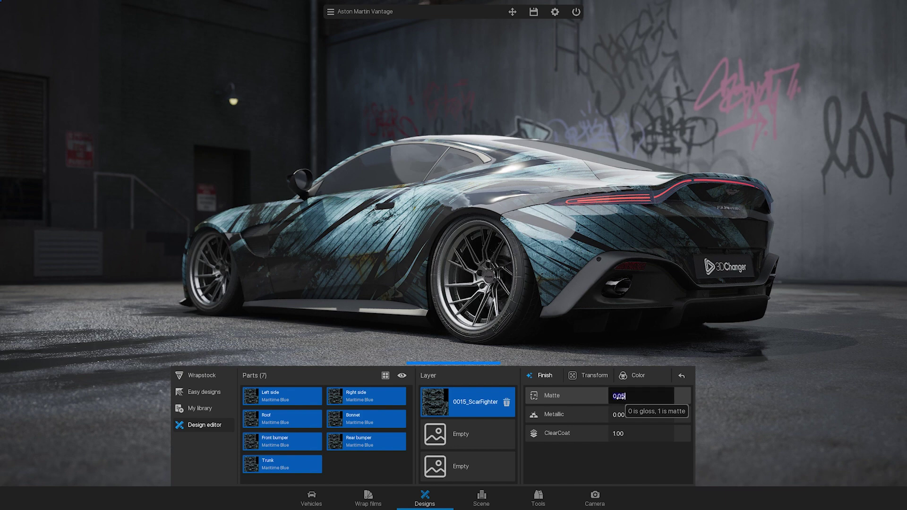
key("Return")
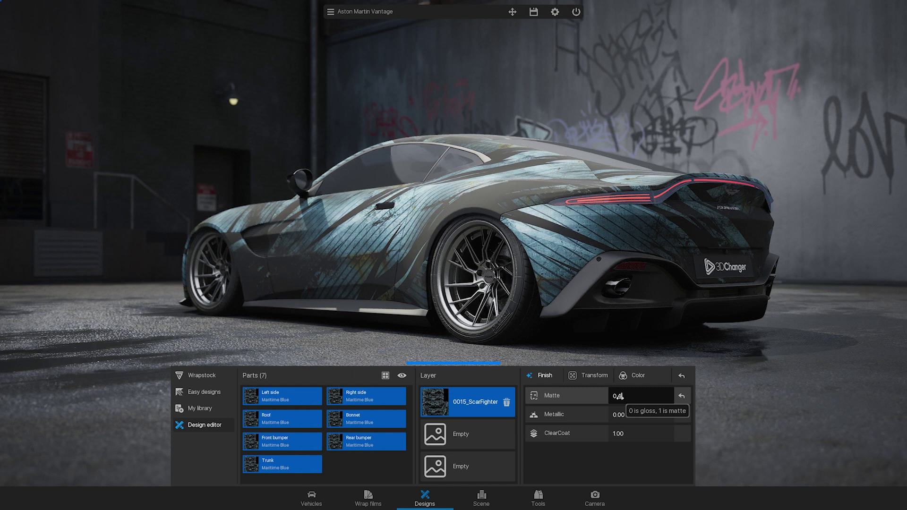
left_click(629, 415)
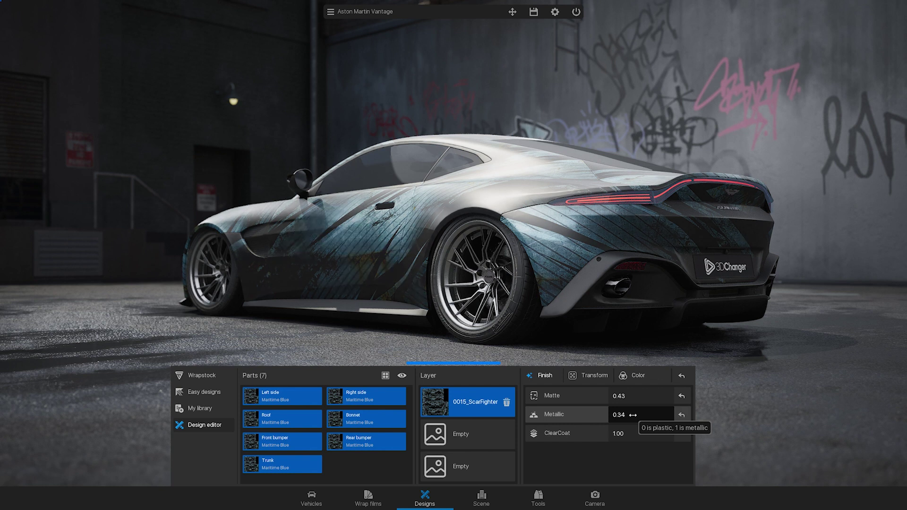
left_click(631, 433)
type("0")
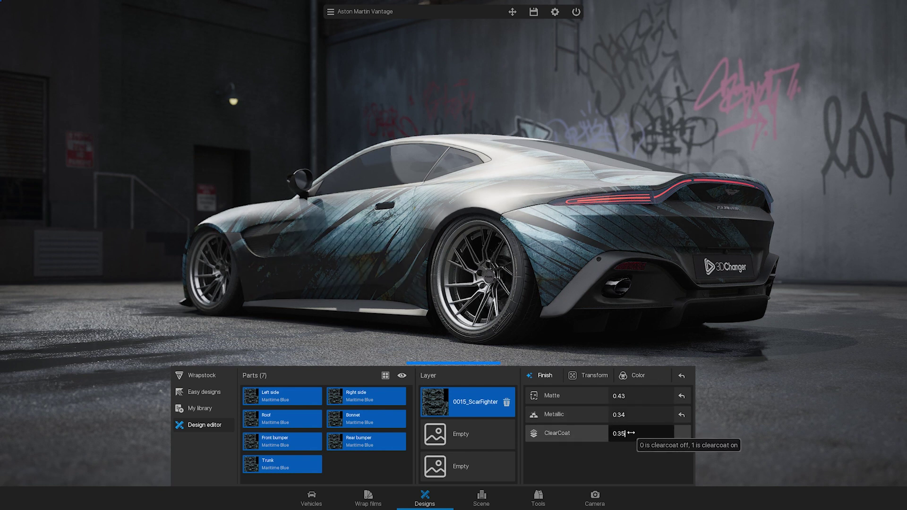
type(".35")
key("Return")
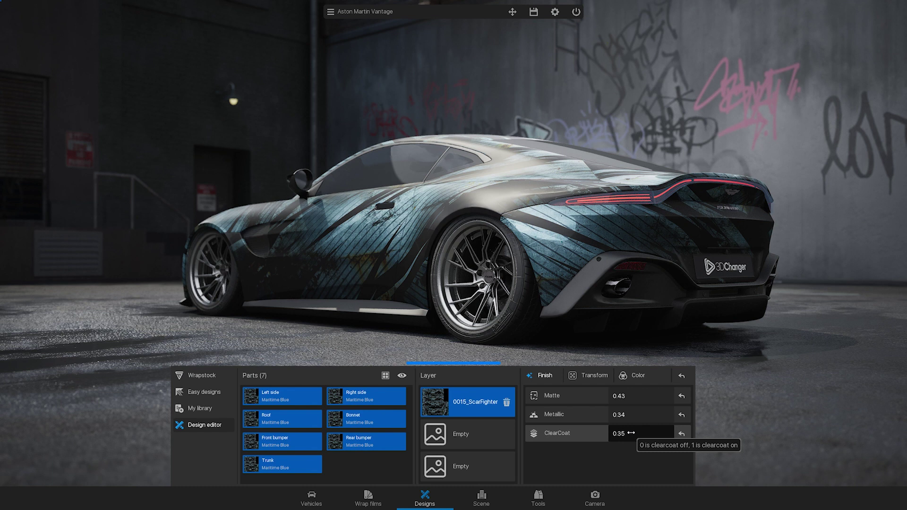
Set wrap Saturation to 1.2, trying Hue and Red but resetting both to 1.00.
left_click(637, 377)
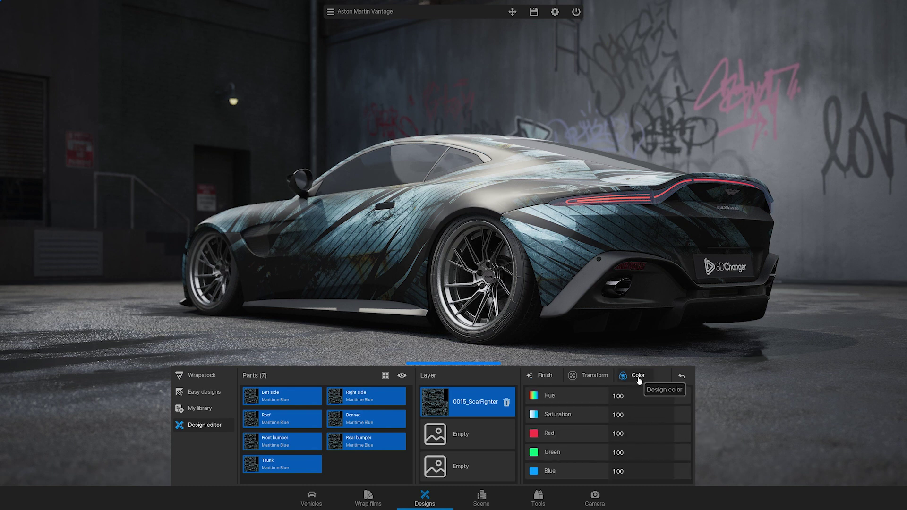
left_click_drag(638, 396, 586, 400)
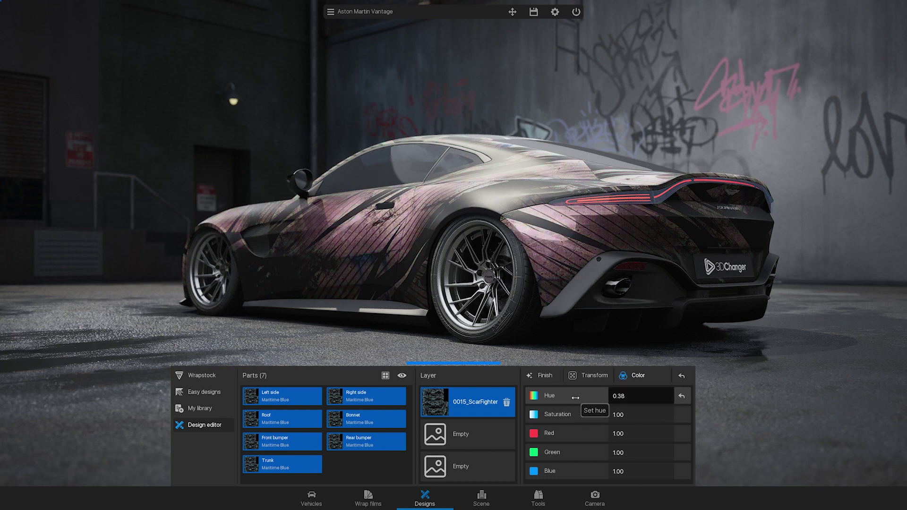
left_click(681, 396)
mouse_move(653, 413)
left_mouse_down()
mouse_move(616, 415)
mouse_move(640, 416)
left_mouse_up()
type("1.2")
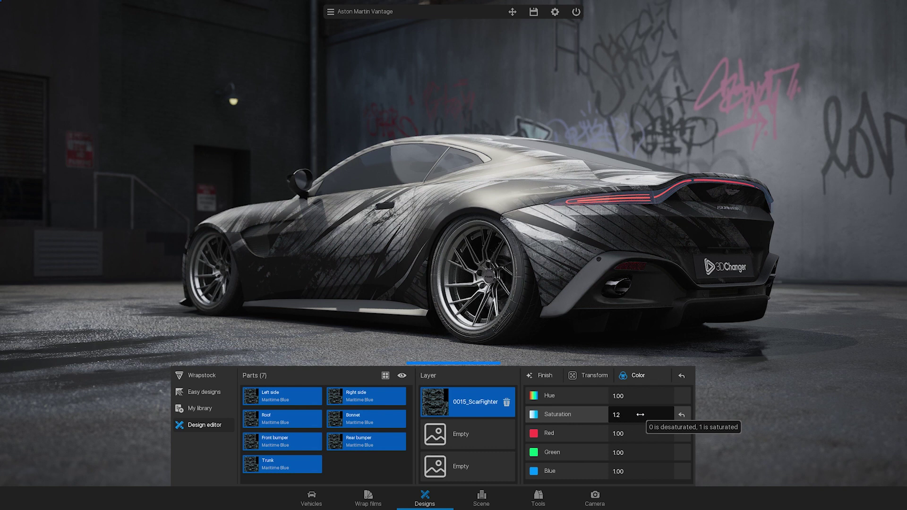
left_click_drag(642, 433, 638, 453)
left_click(682, 453)
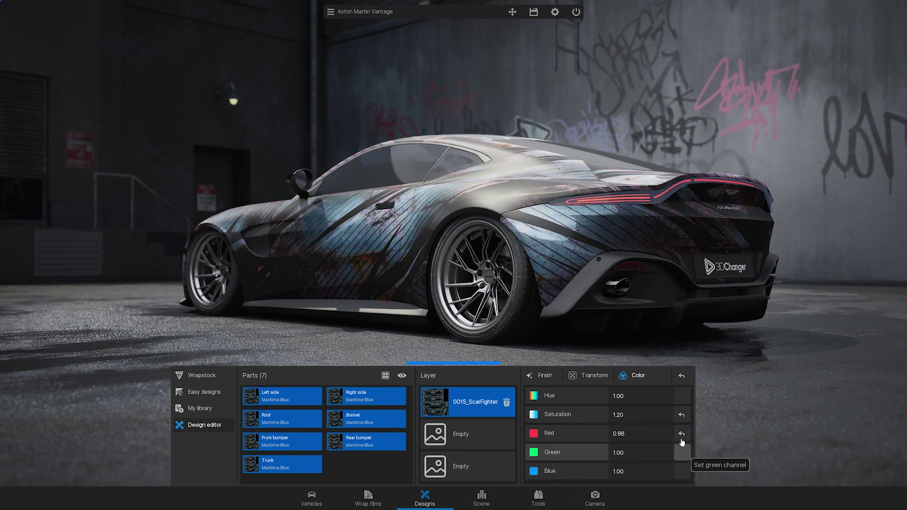
left_click(682, 433)
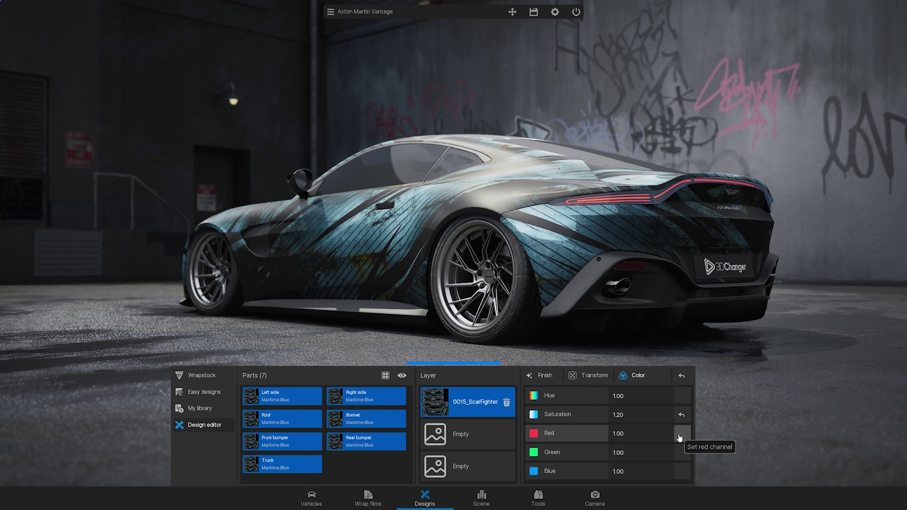
left_click(594, 377)
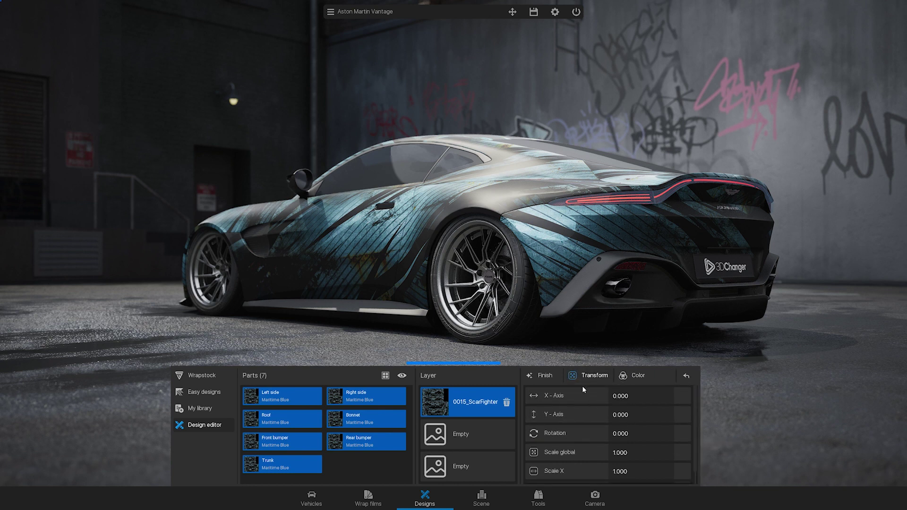
Offset the Left side wrap to X 0.011, Y -0.006, keeping rotation 0 and scale 1.000.
left_click(307, 403)
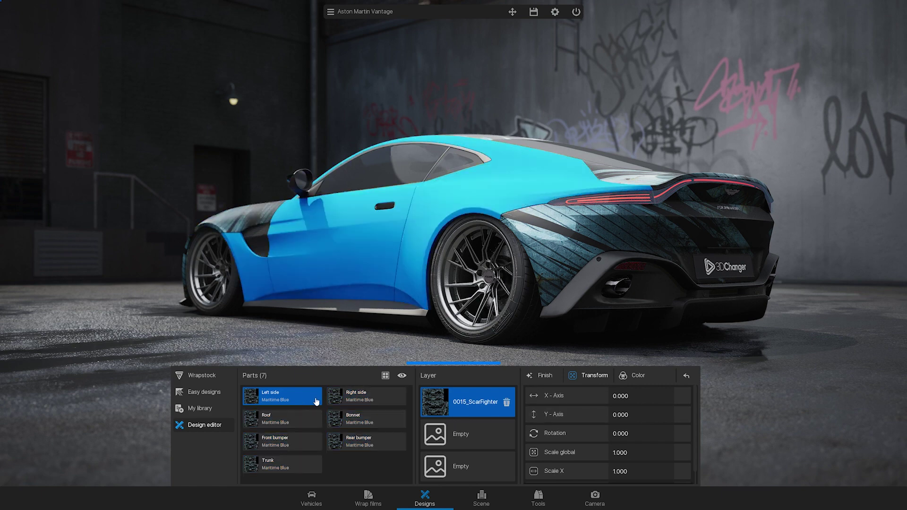
left_click_drag(622, 396, 633, 433)
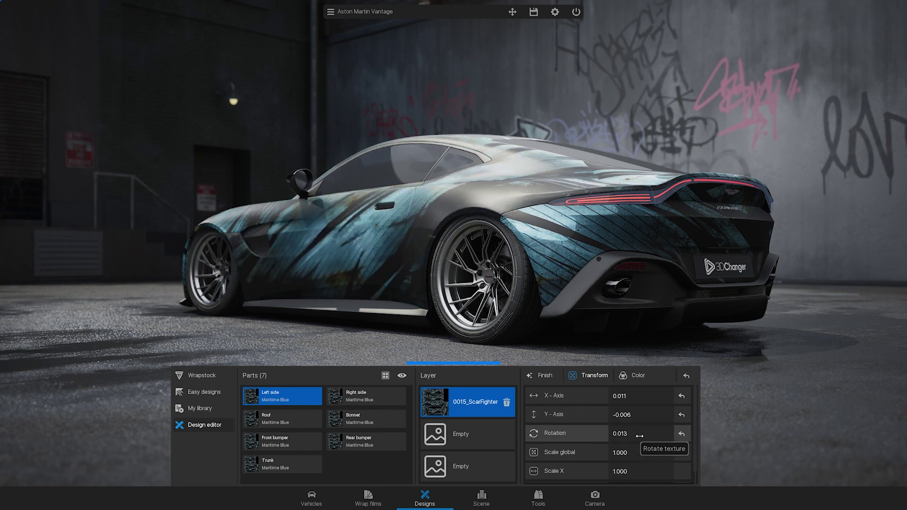
left_click(688, 441)
left_click_drag(626, 452, 641, 454)
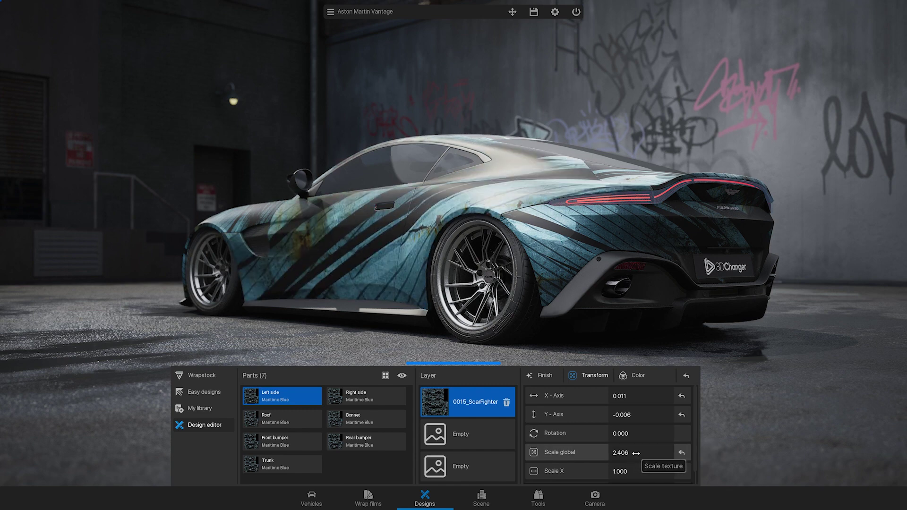
left_click(681, 453)
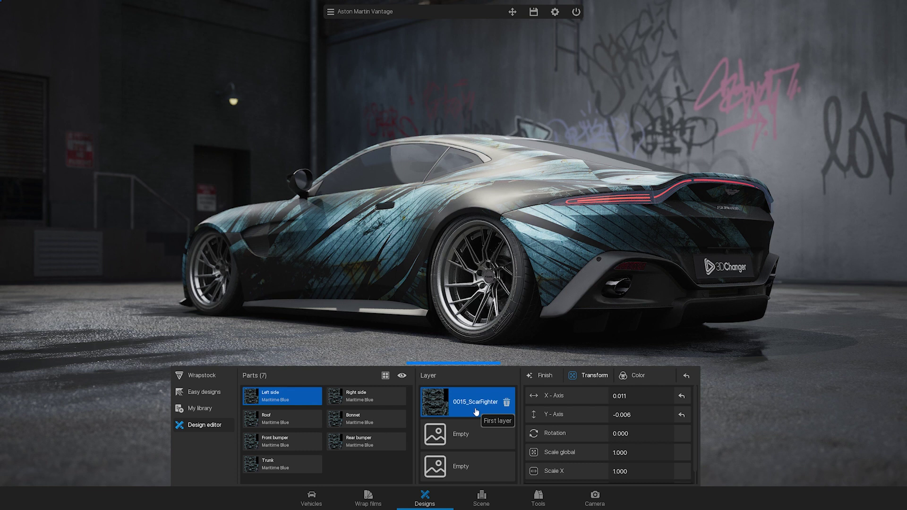
Check the empty second and third layers, collapse the Design editor, and orbit around the car.
left_click(480, 435)
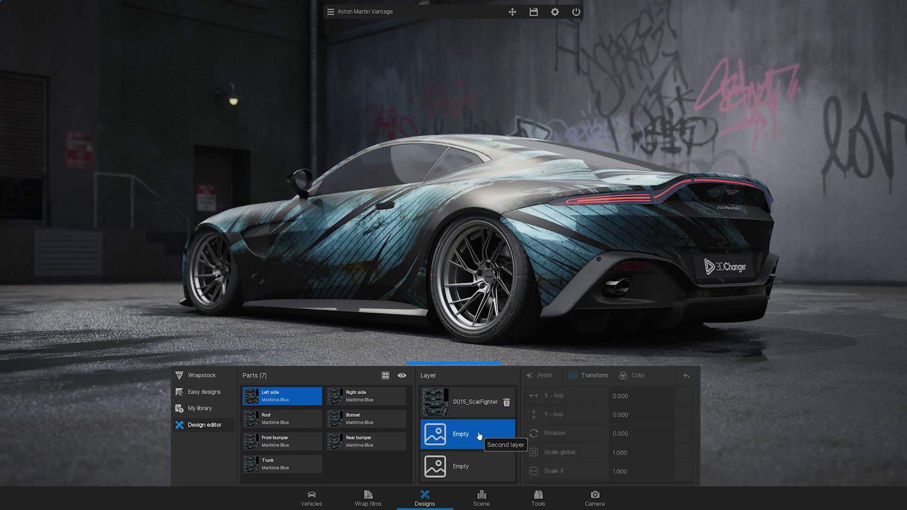
left_click(483, 467)
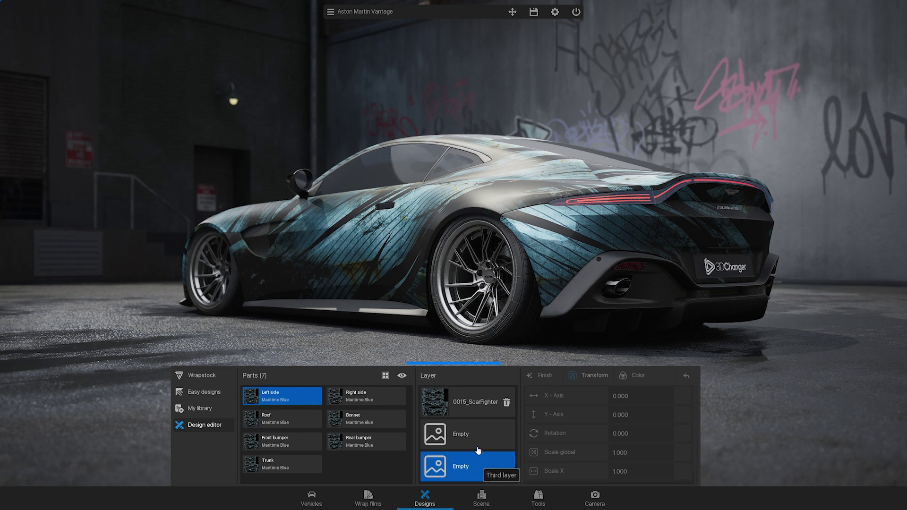
left_click(477, 364)
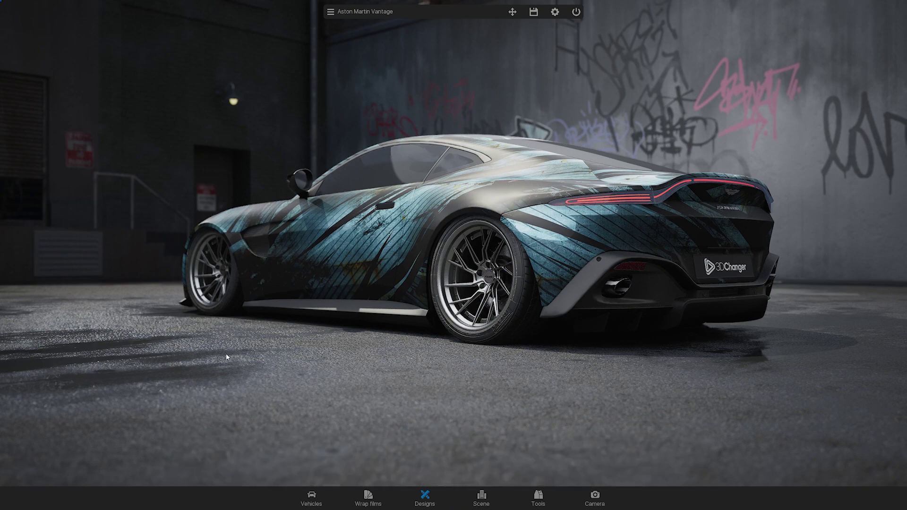
left_click_drag(226, 353, 608, 367)
left_click_drag(180, 400, 467, 377)
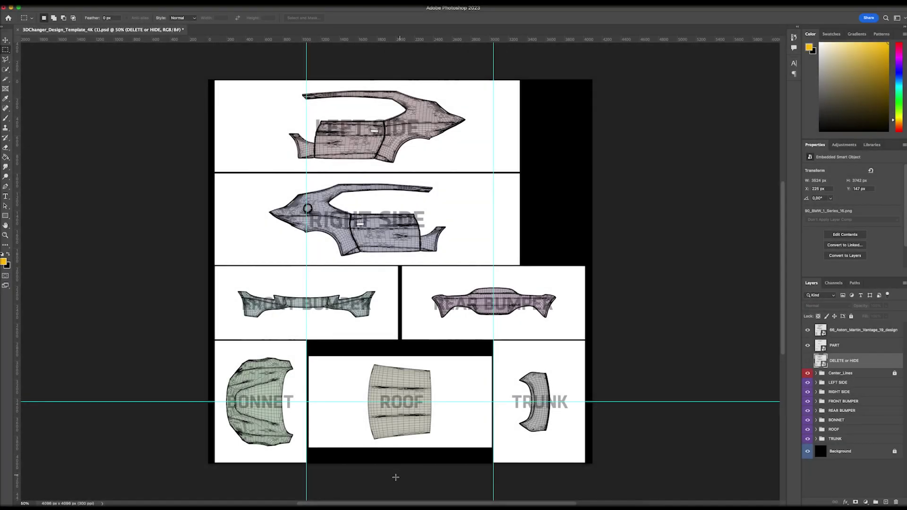
Place and commit 32_Shards.png from the PartialWrap folder on the template canvas.
left_click(322, 505)
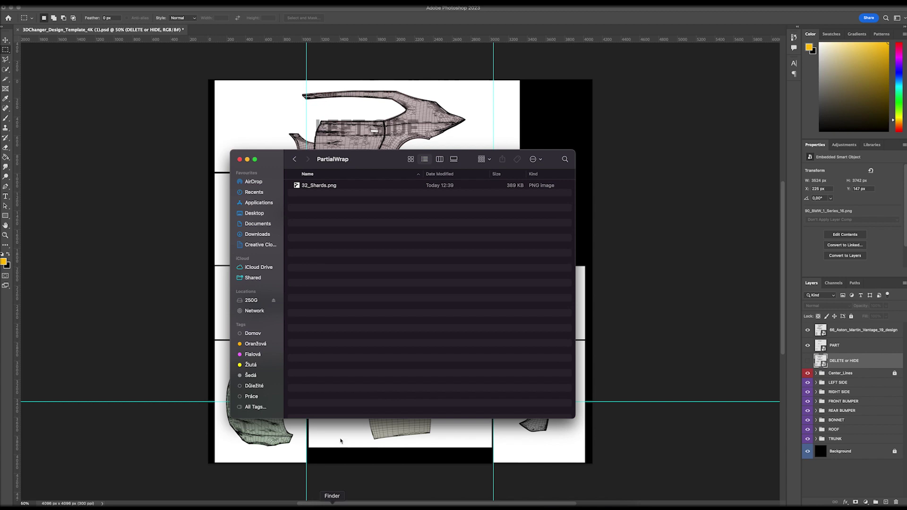
left_click(327, 188)
left_click_drag(486, 214, 610, 225)
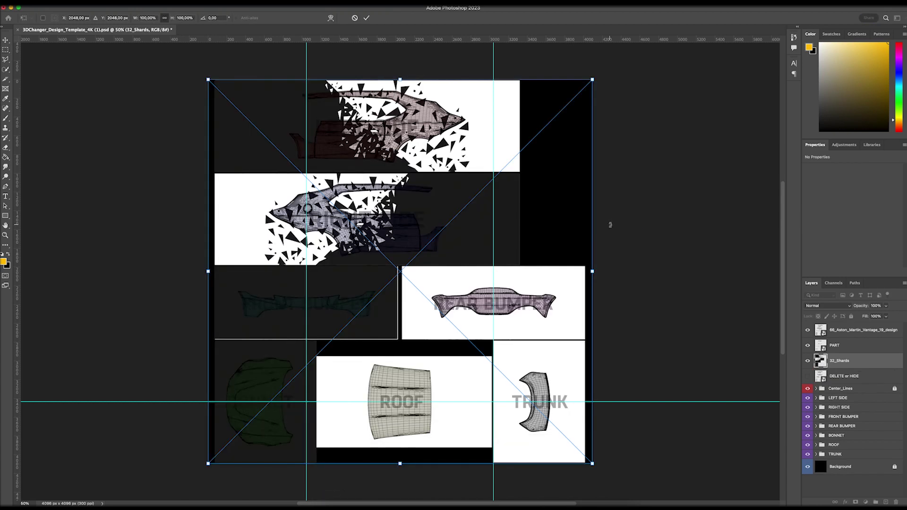
key("Return")
Hide all other layers, quick-export PartialWrap.png, and start importing it into 3D Changer.
left_click(807, 330)
left_click(807, 345)
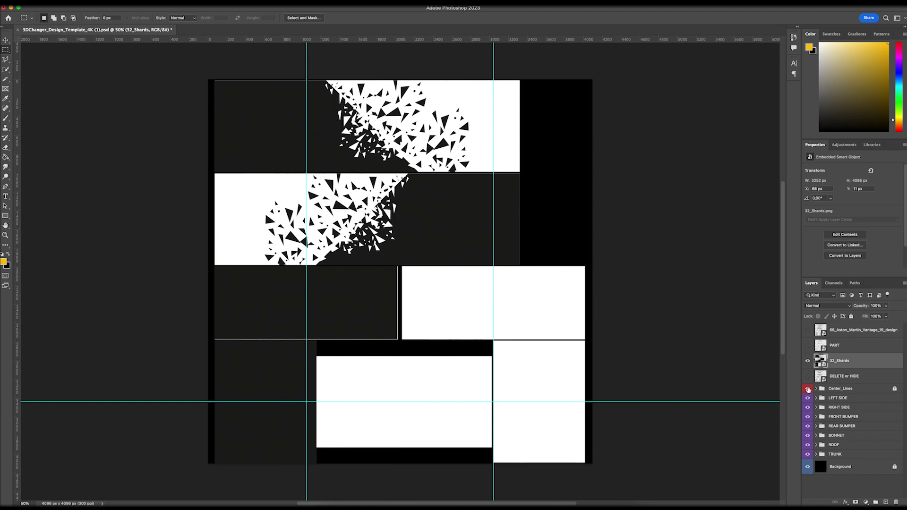
left_click_drag(808, 389, 808, 469)
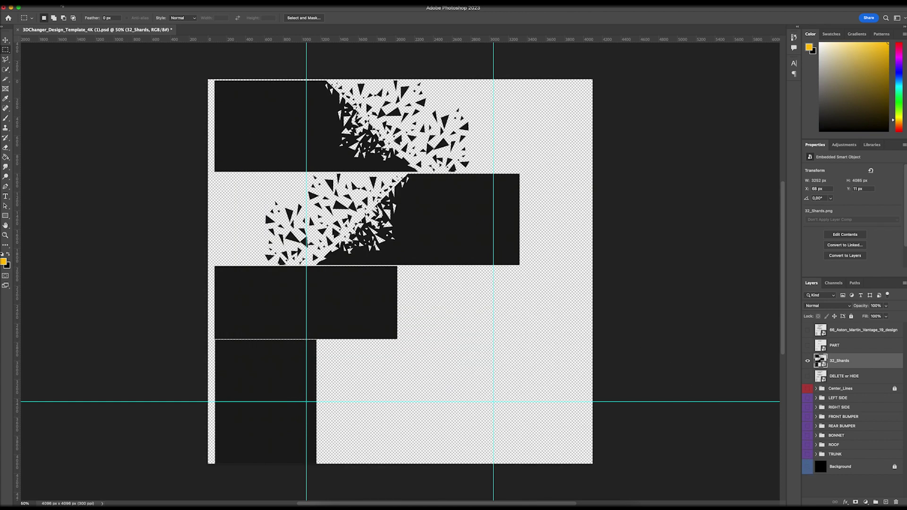
left_click(62, 5)
mouse_move(133, 121)
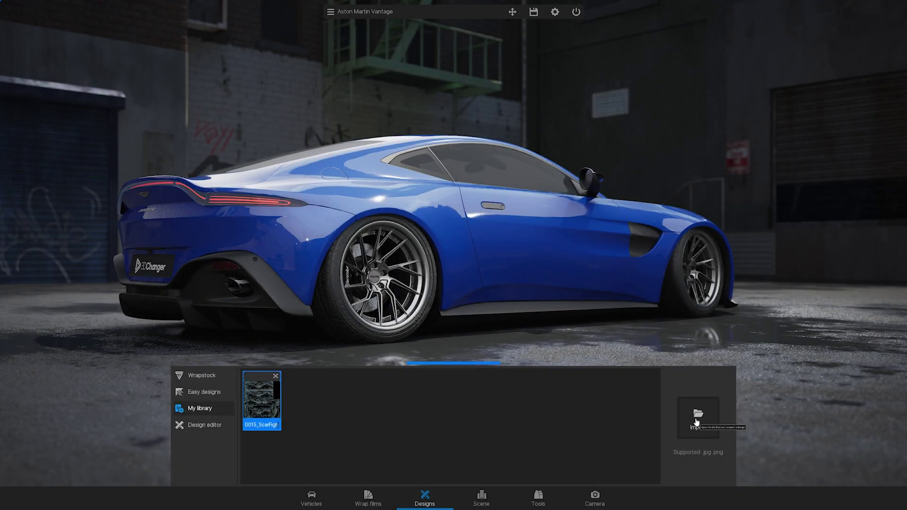
left_click(697, 420)
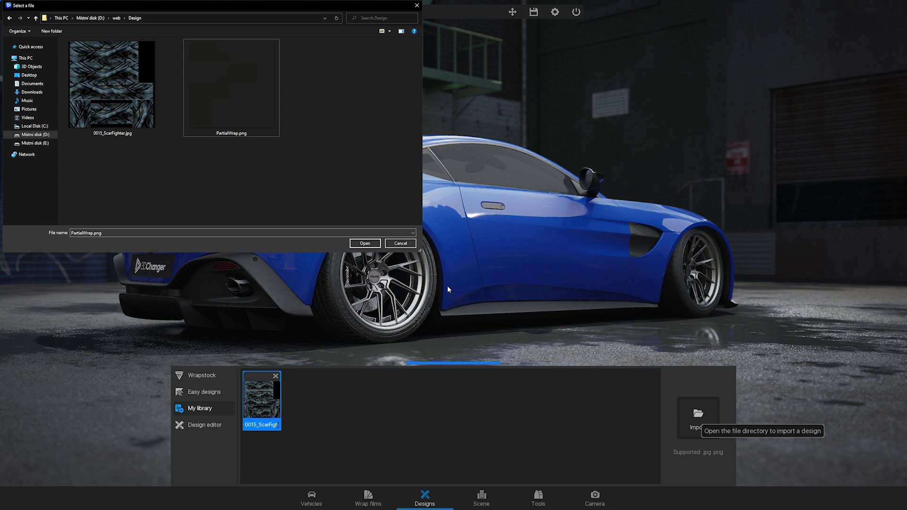
Import PartialWrap.png and apply it as the second layer above the Maritime Blue base.
left_click(374, 243)
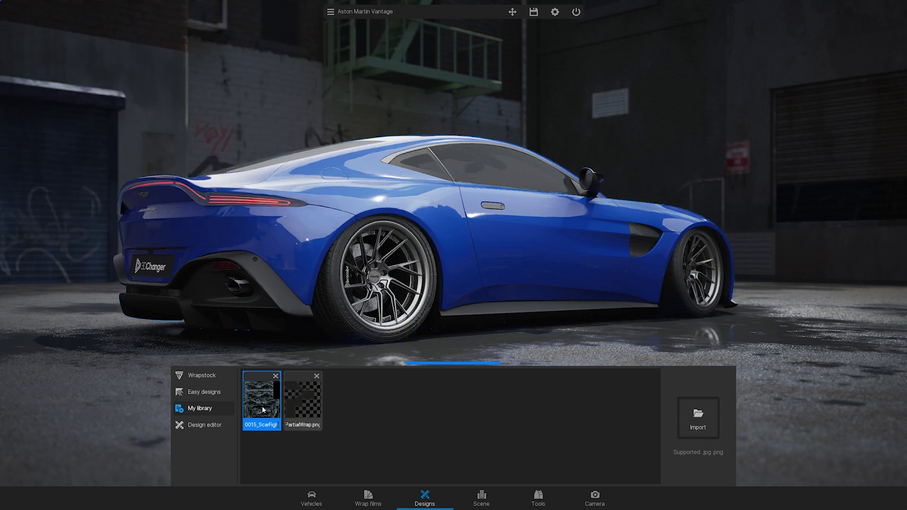
left_click(218, 426)
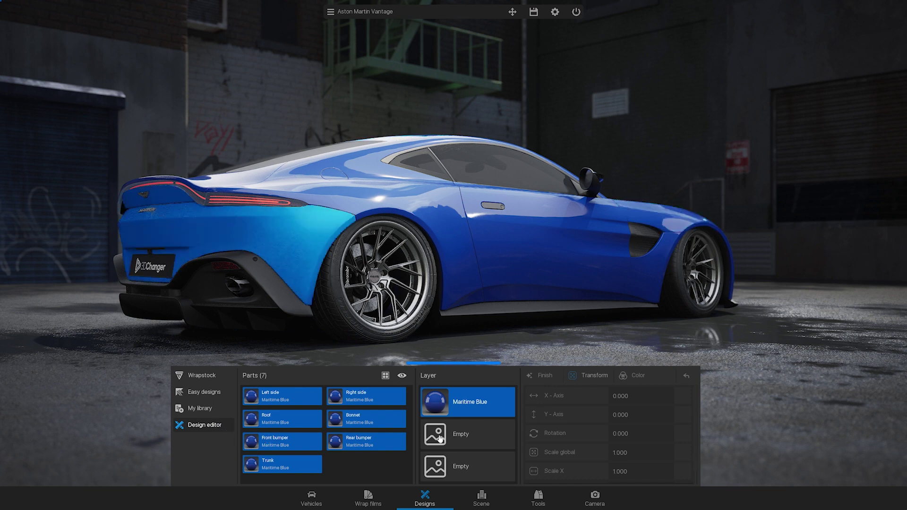
left_click(463, 439)
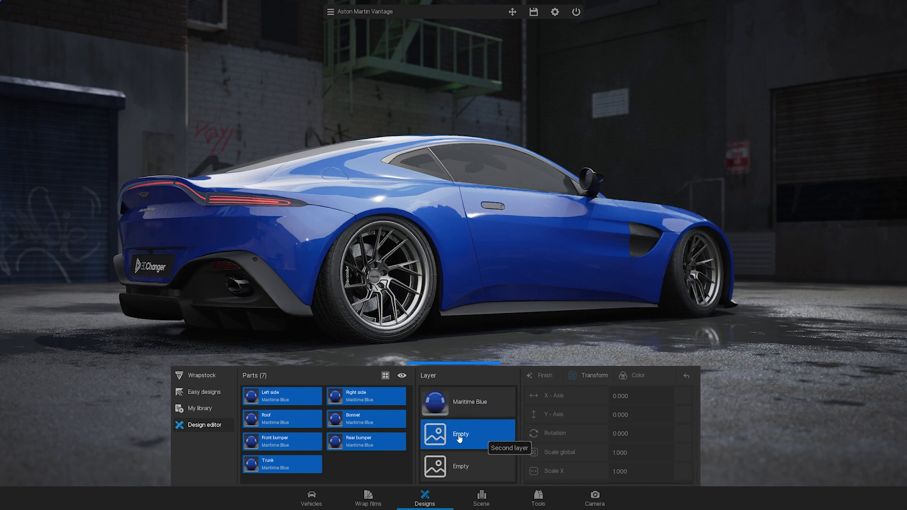
left_click(216, 413)
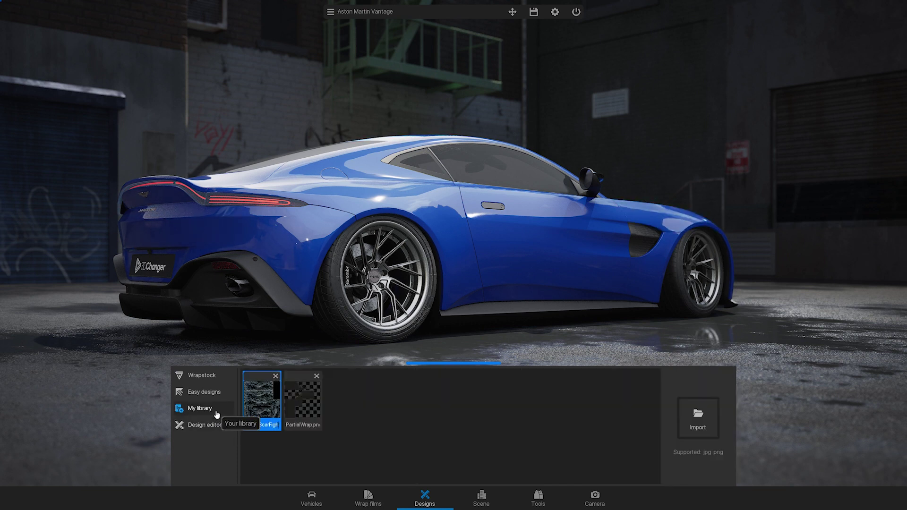
left_click(310, 410)
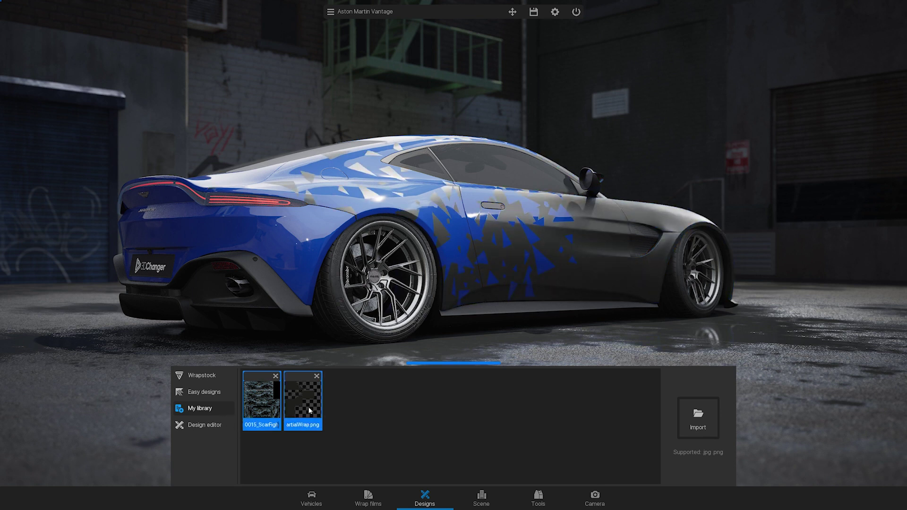
left_click(205, 425)
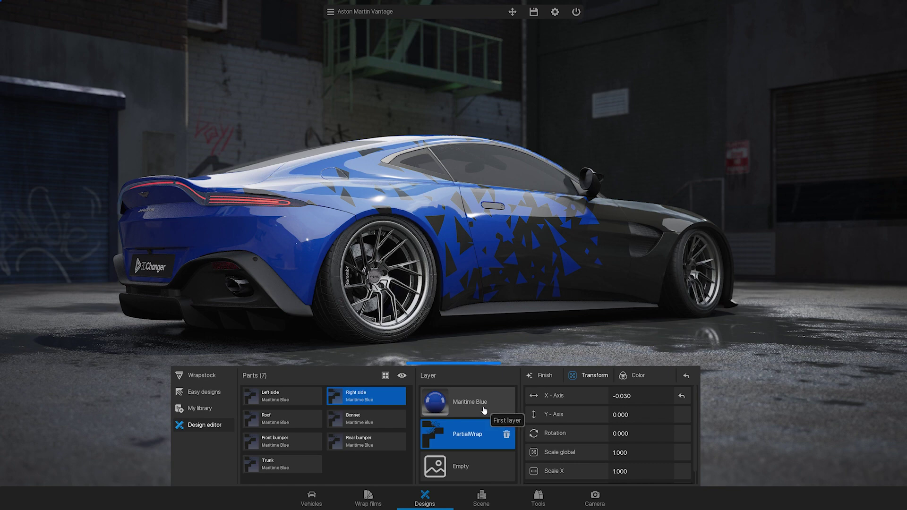
left_click(484, 406)
Try Khaki Green and Sand for the base film, then settle on Citrus Yellow.
left_click(370, 500)
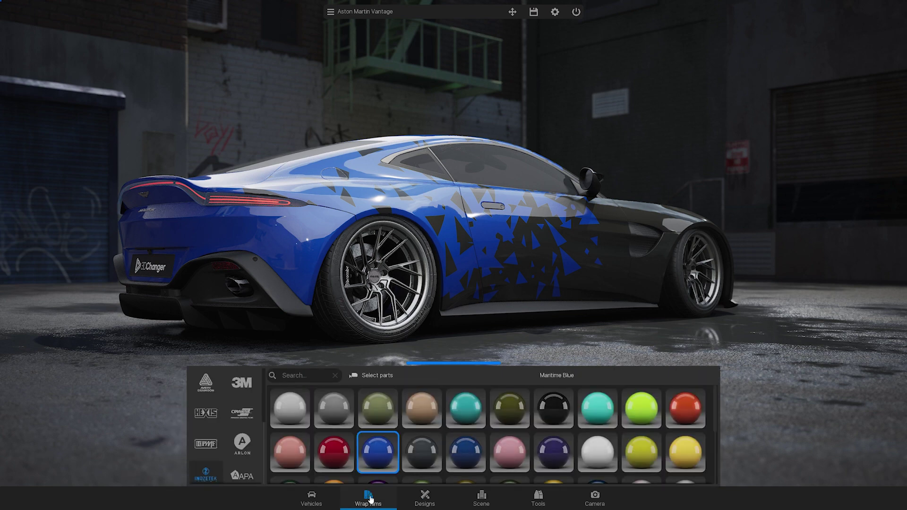
left_click(384, 420)
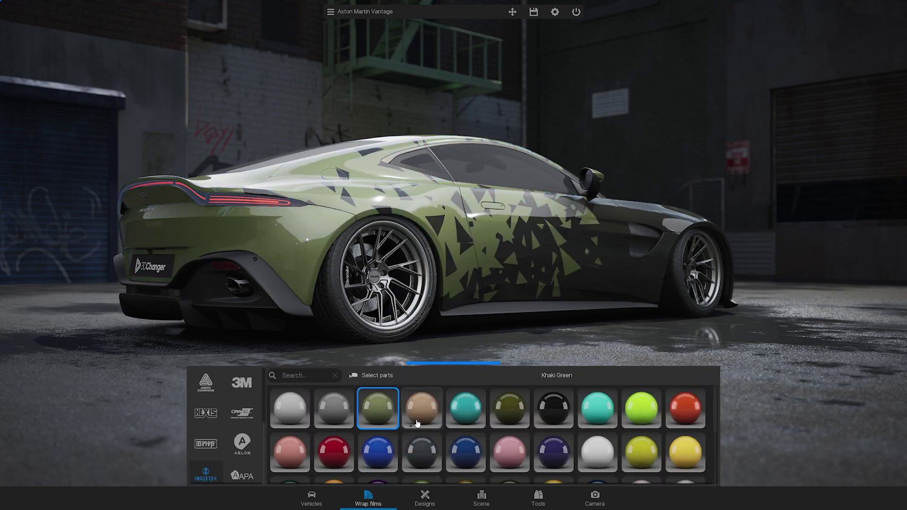
left_click(433, 420)
left_click(684, 456)
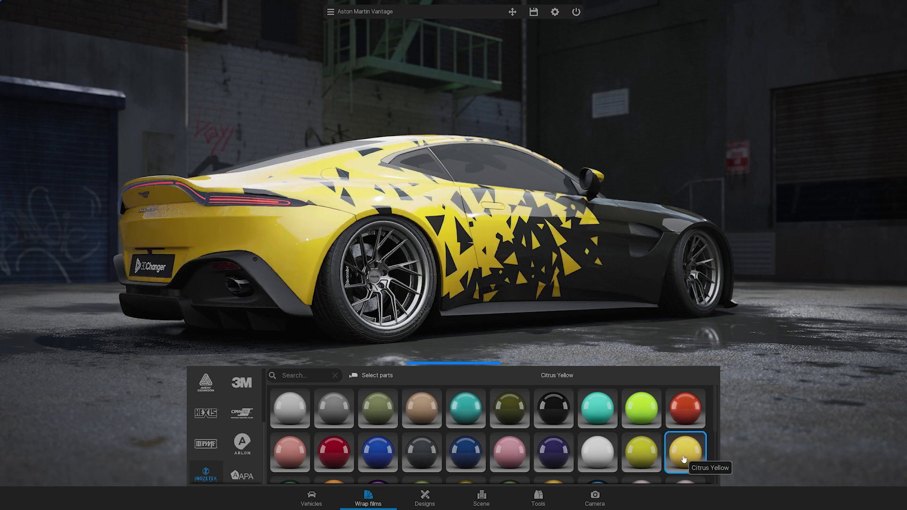